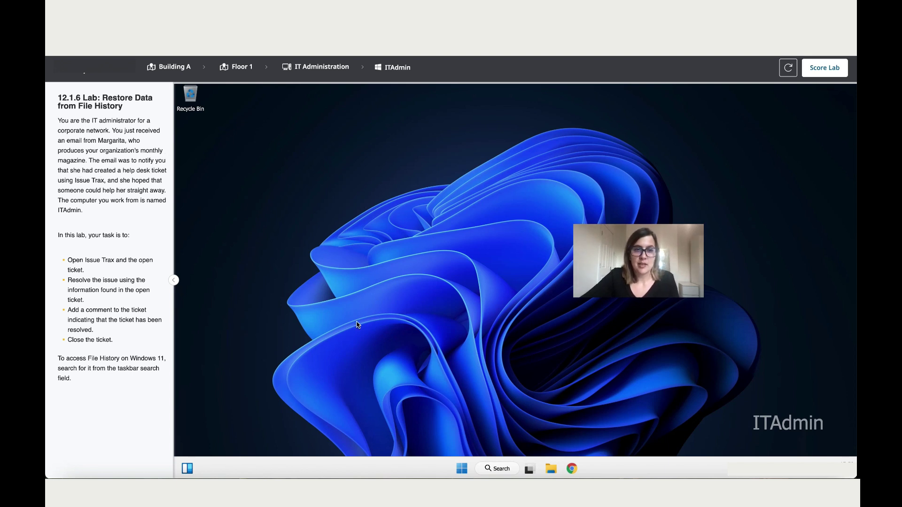
Launch Issue Trax by searching 'tra' from the taskbar.
click(498, 470)
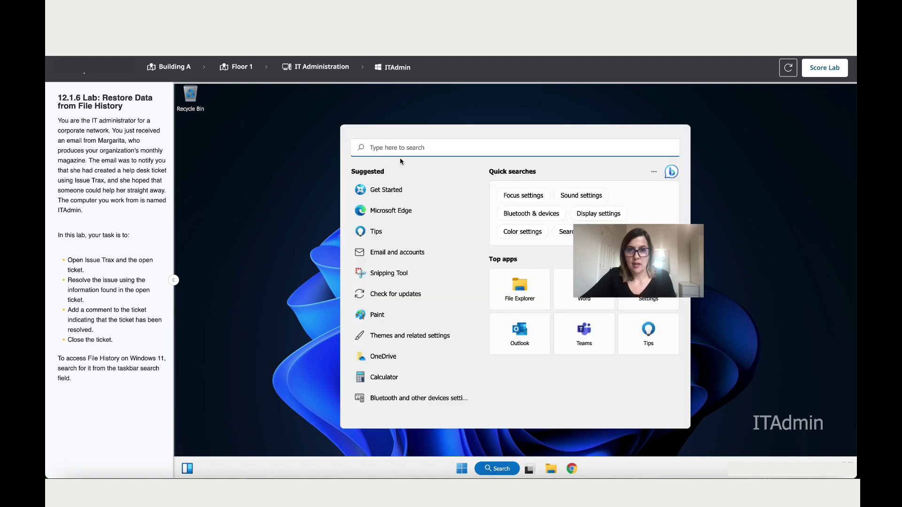
click(399, 150)
text(tra)
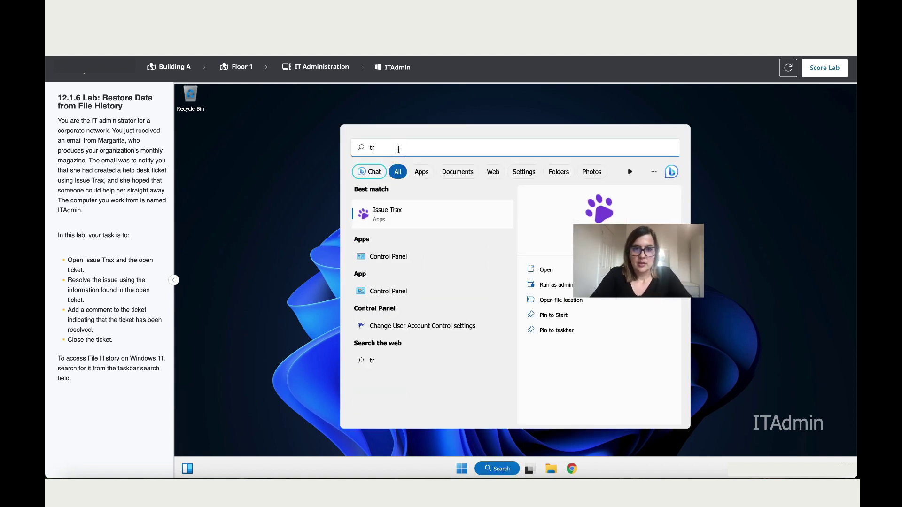
click(381, 214)
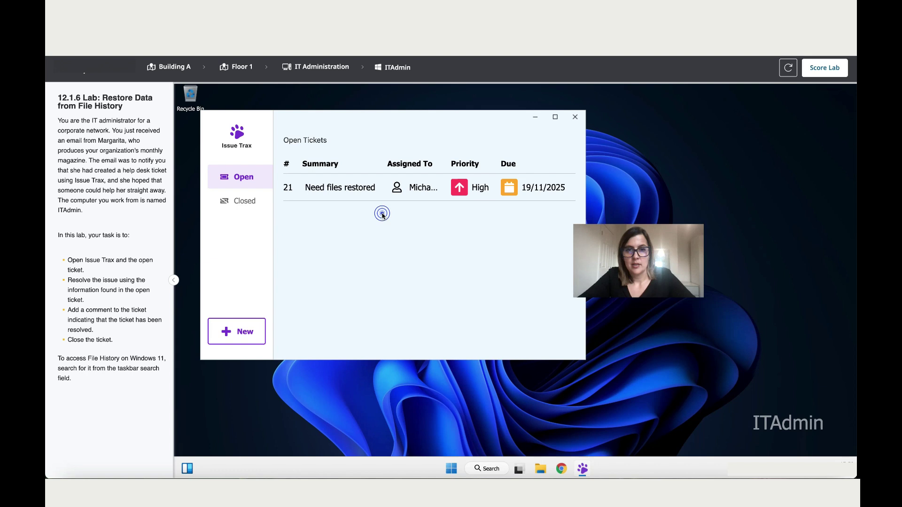
Open ticket 21, 'Need files restored', in a maximized Issue Trax window.
click(358, 187)
click(554, 117)
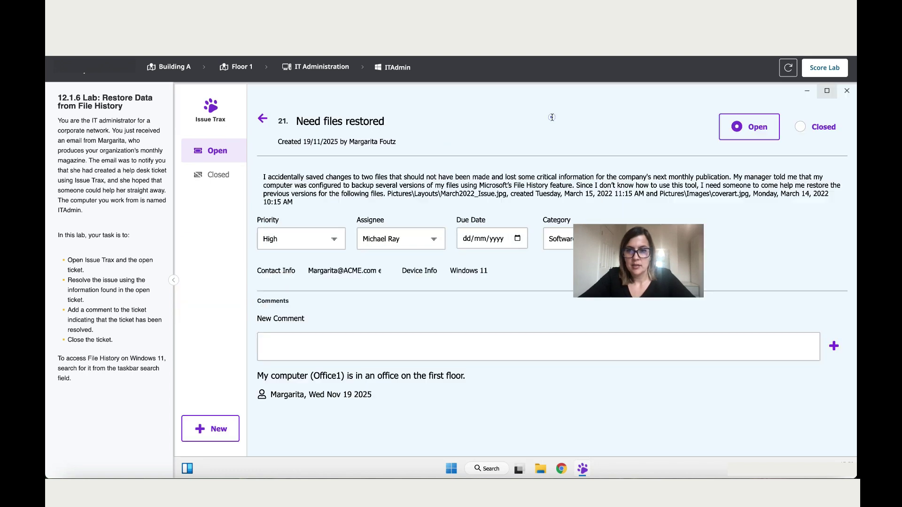
drag(676, 288, 768, 291)
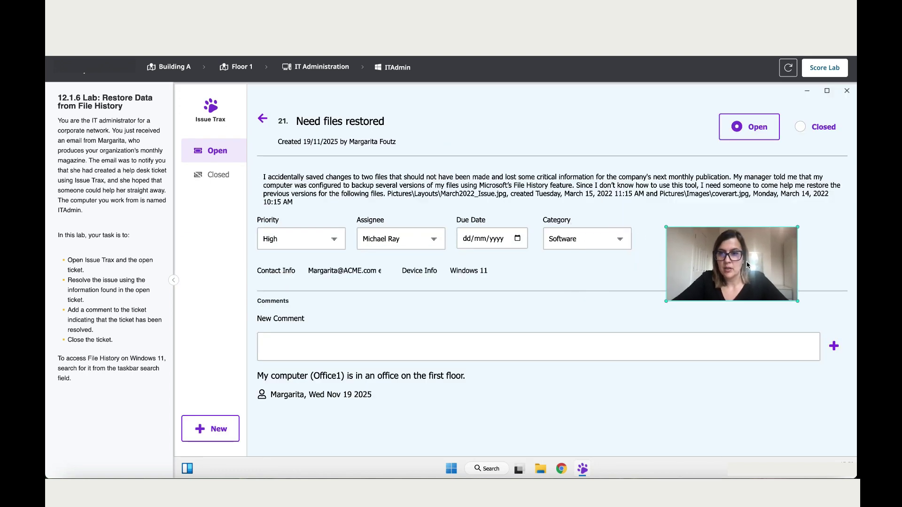
click(423, 347)
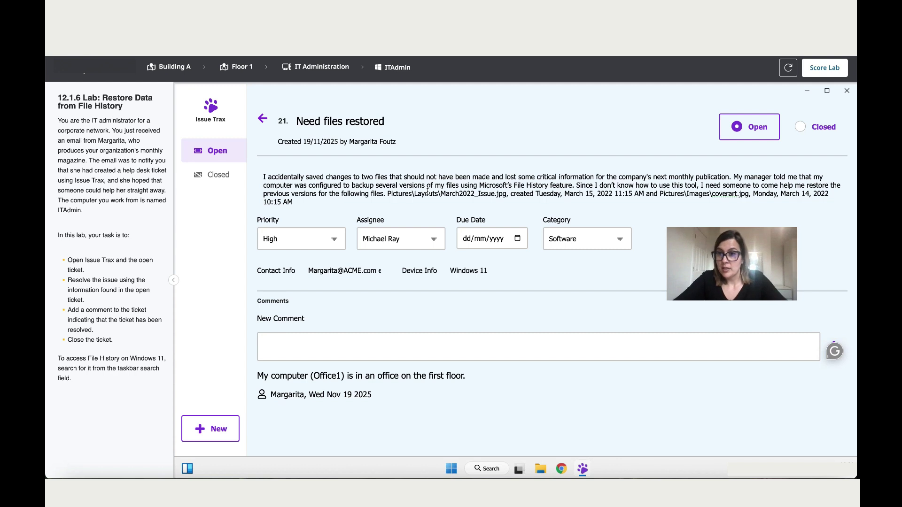
click(388, 193)
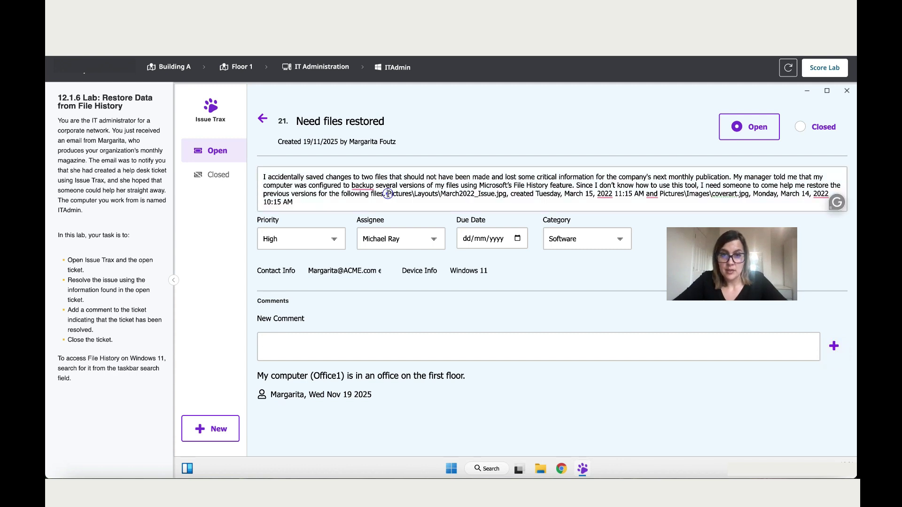
drag(388, 194, 433, 204)
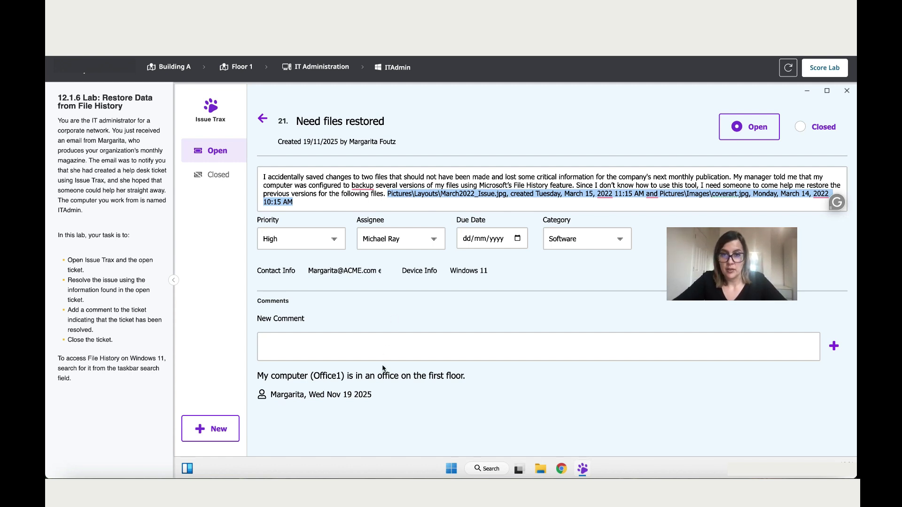
click(380, 348)
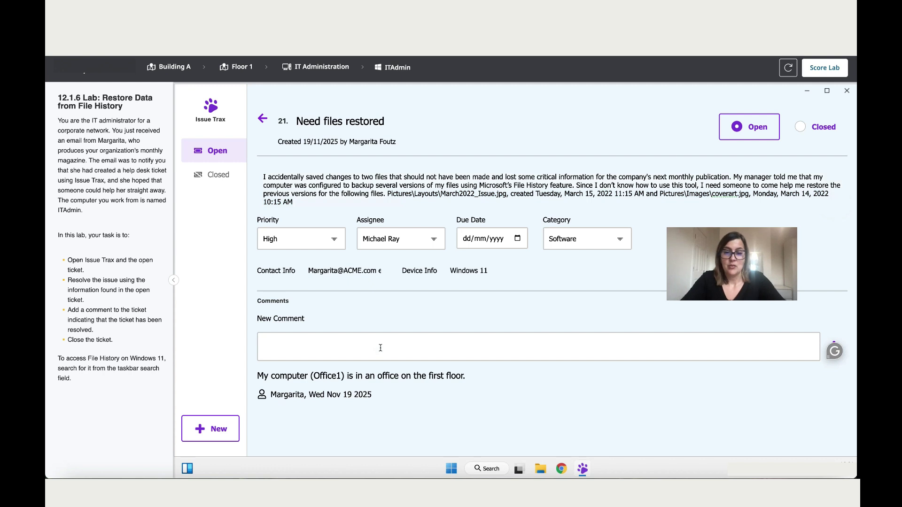
Post a comment greeting the requester by name: 'I am on my way to help you.'.
text(Hi)
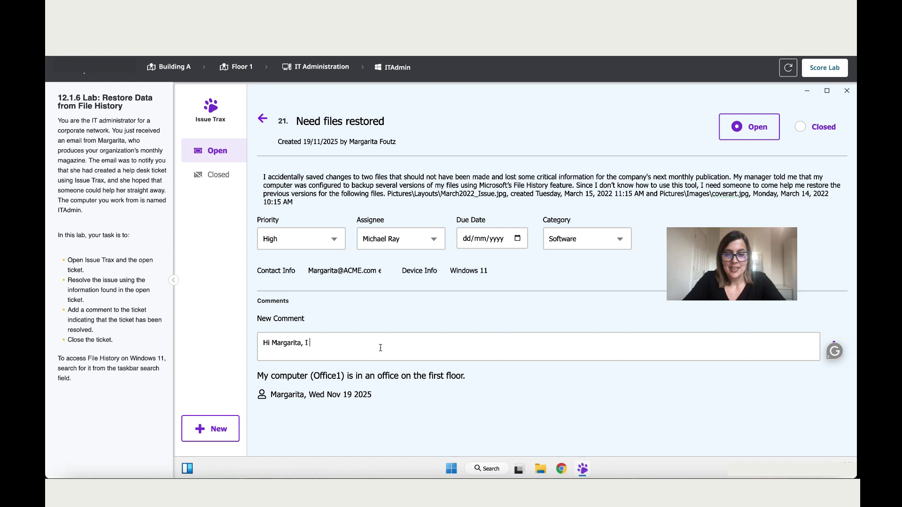
text(Margarita, I am on my way)
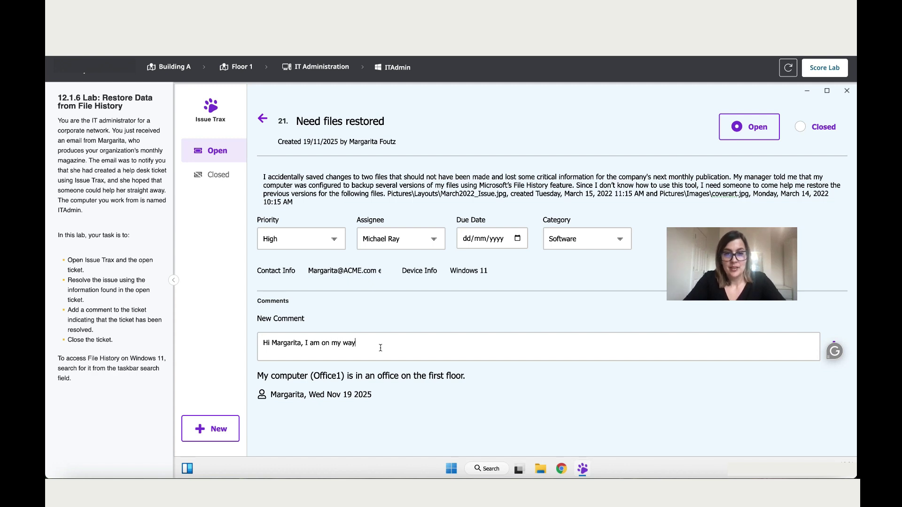
text( to help you.)
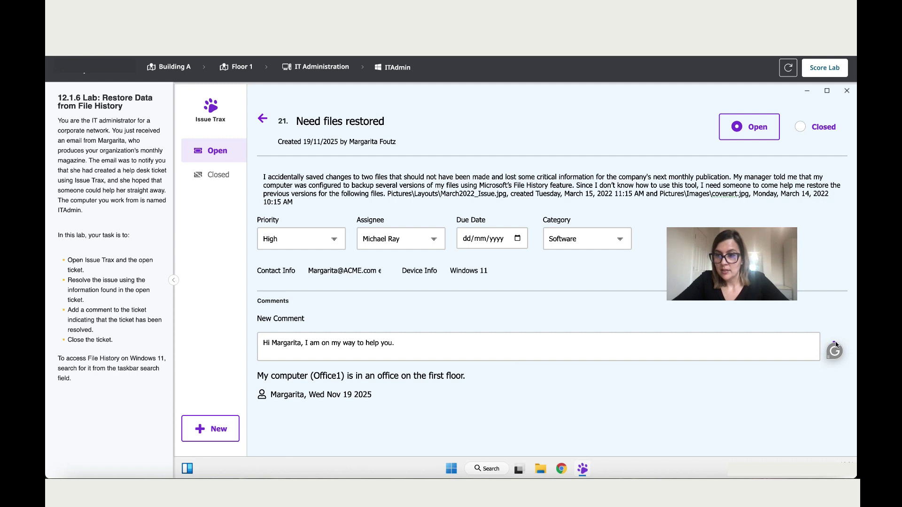
click(835, 346)
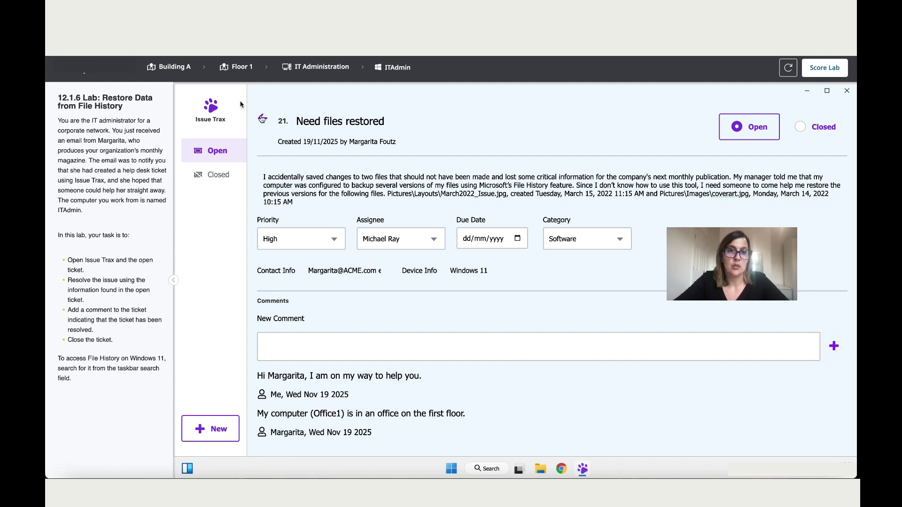
Go from the Floor 1 map to the Office1 computer's desktop.
click(238, 67)
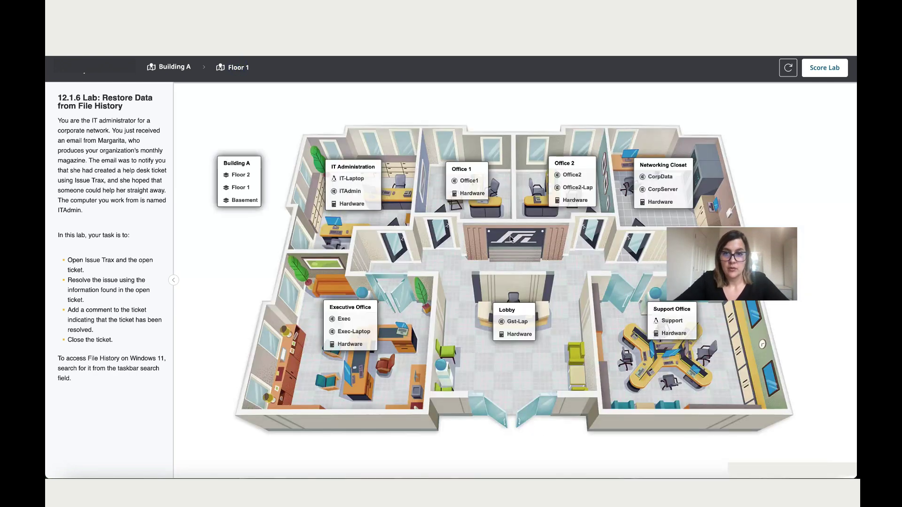
click(482, 197)
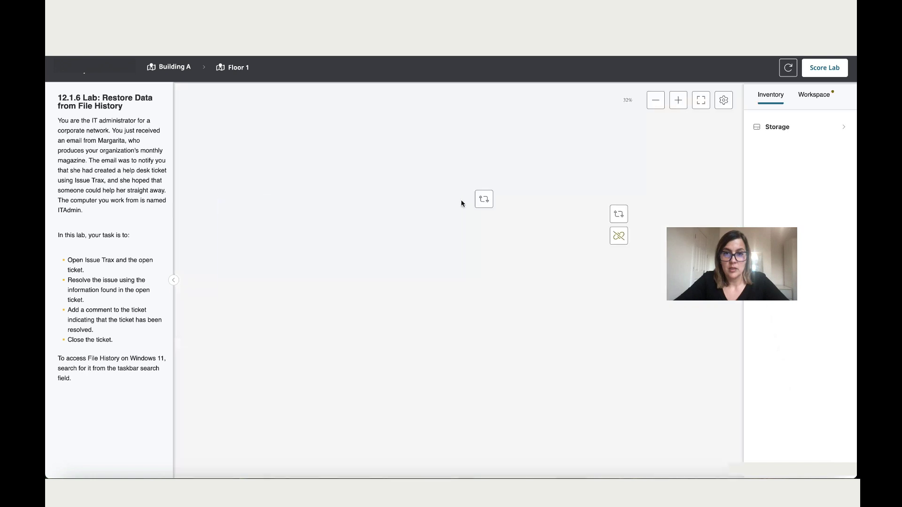
click(397, 254)
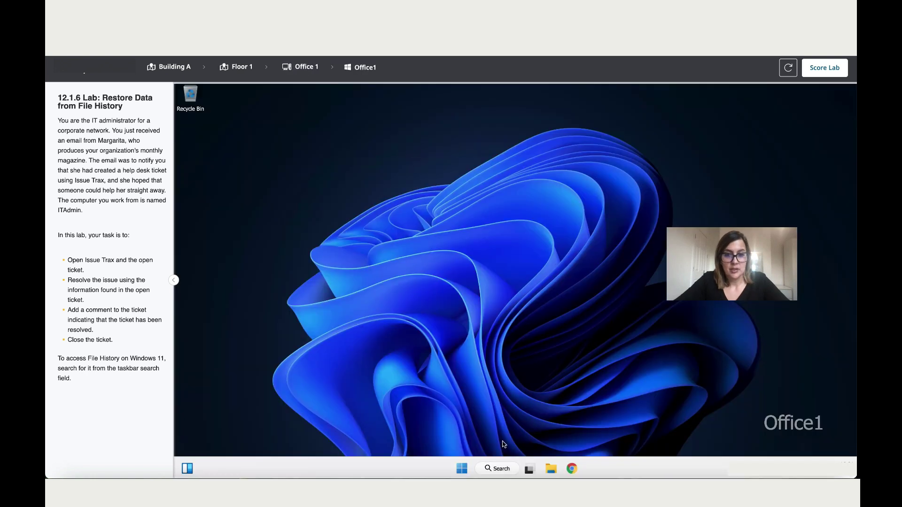
Open Control Panel via 'cont' search, maximized, then System and Security > File History.
click(499, 468)
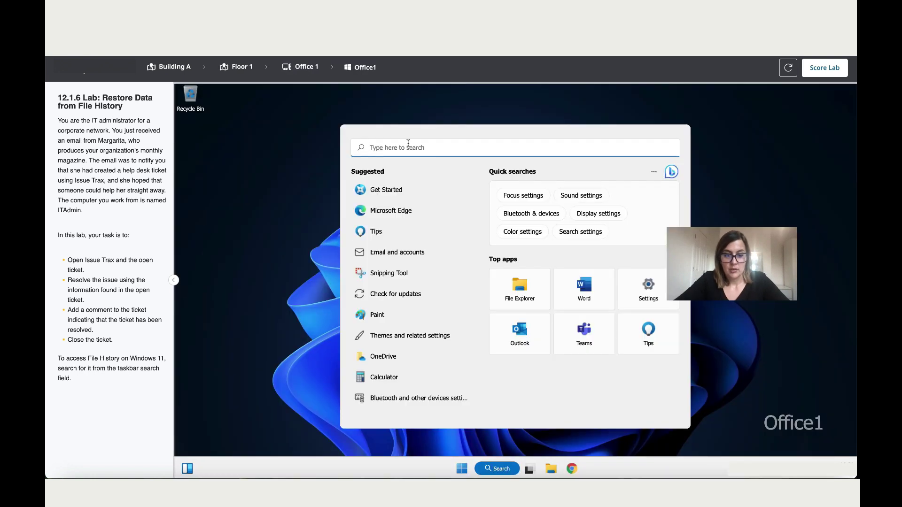
text(cont)
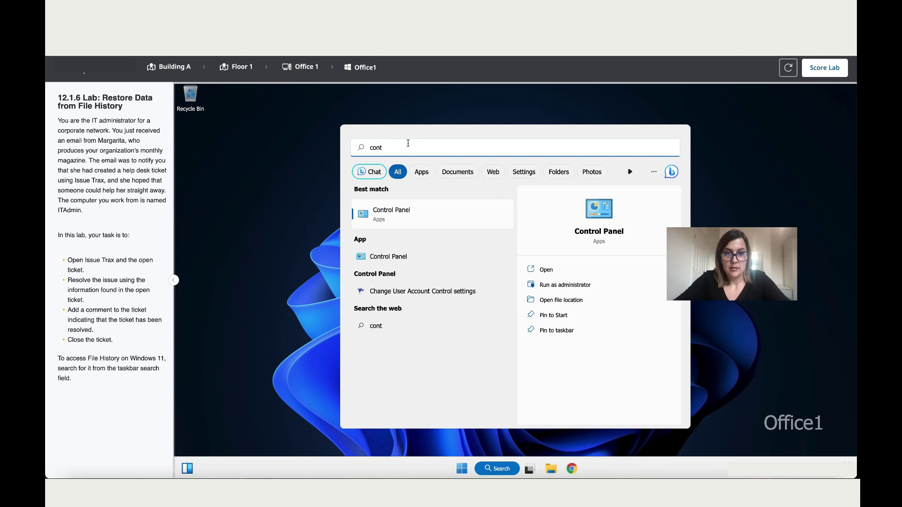
click(379, 212)
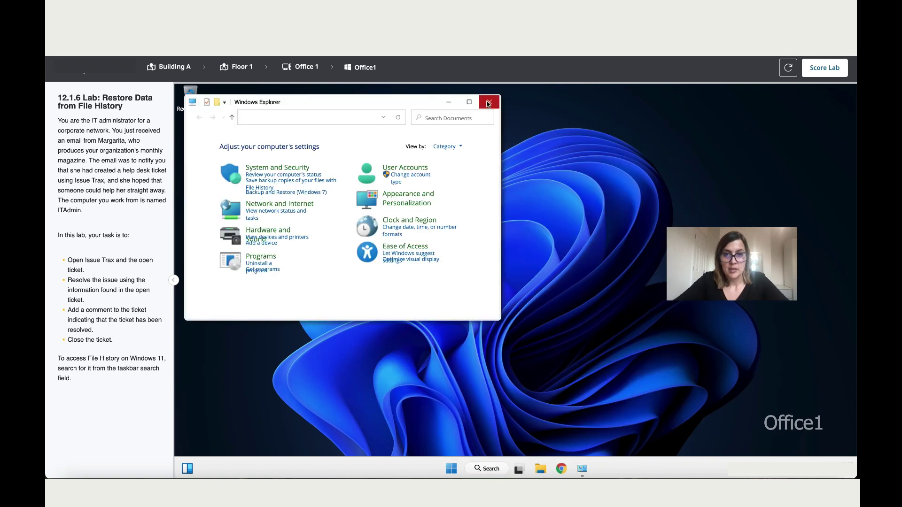
click(469, 102)
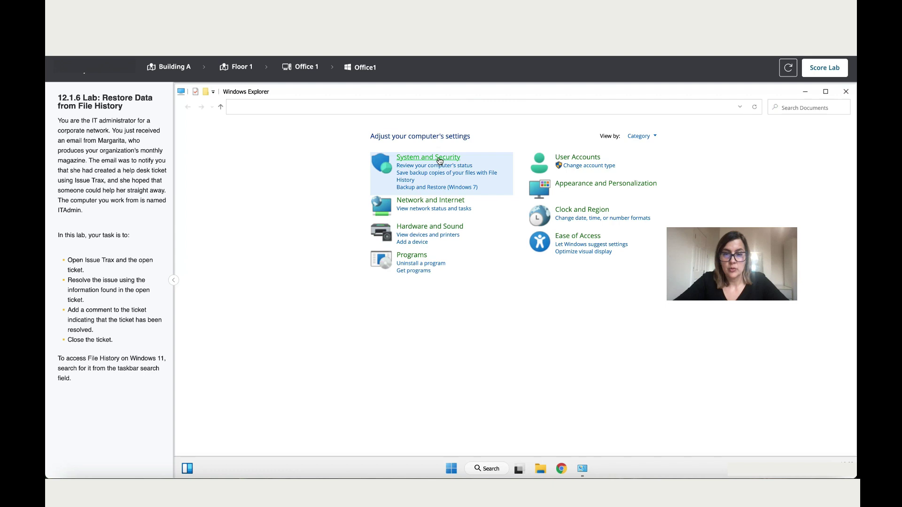
click(439, 161)
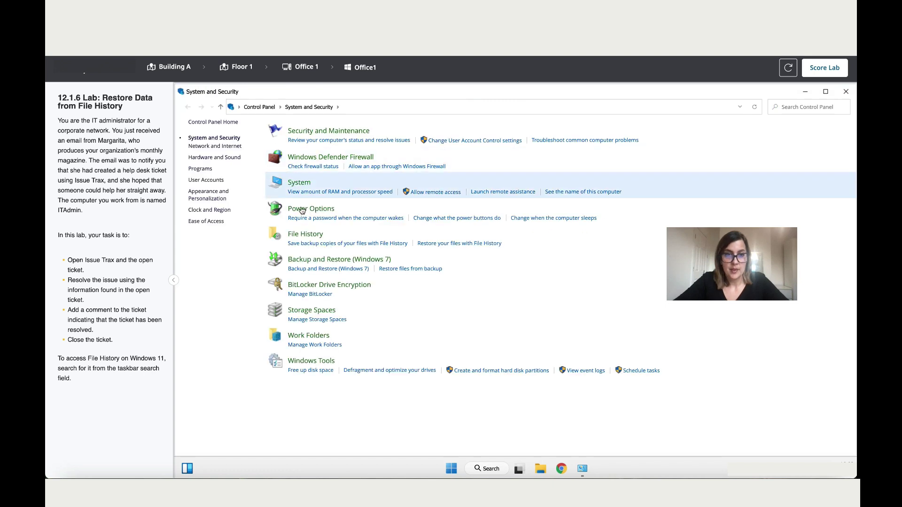
click(305, 234)
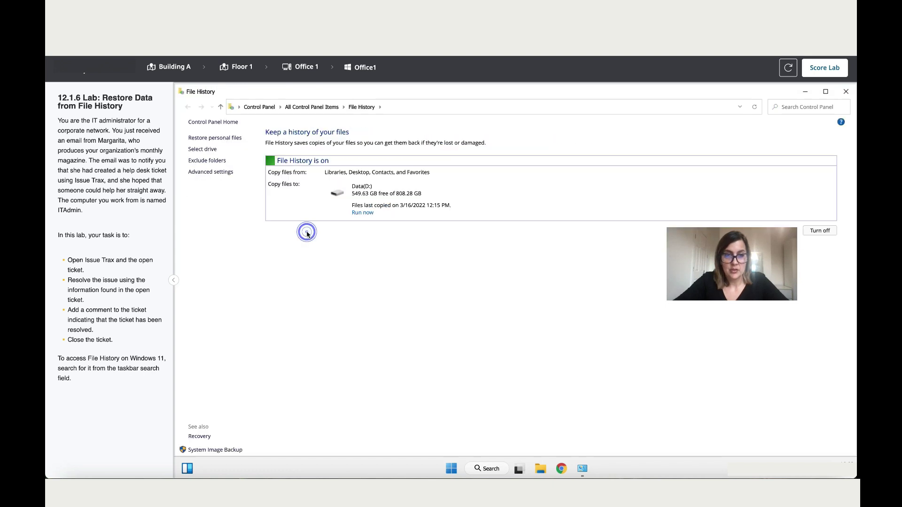
Open Restore personal files and browse into the backed-up Pictures folder.
click(236, 139)
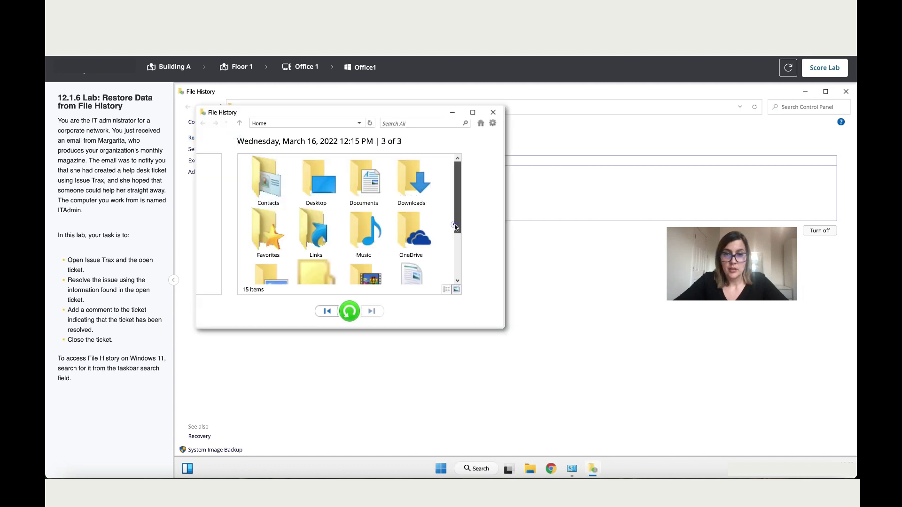
drag(454, 227, 456, 248)
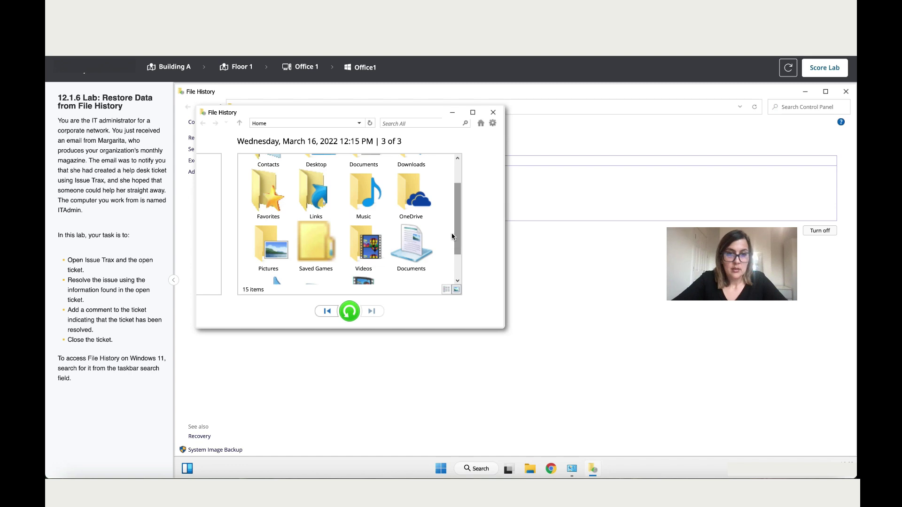
double_click(286, 239)
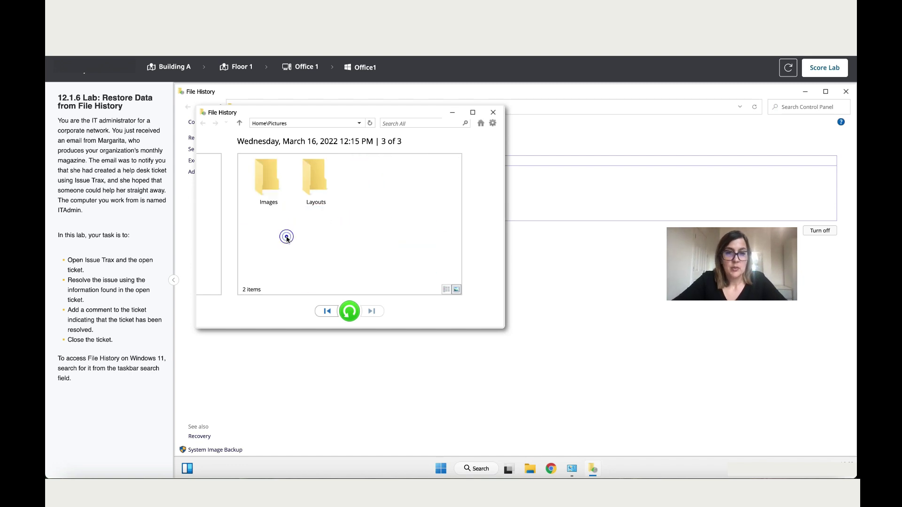
Restore March2022_Issue.jpg in Layouts from the March 15, 2022 11:15 AM backup, replacing the file.
double_click(325, 189)
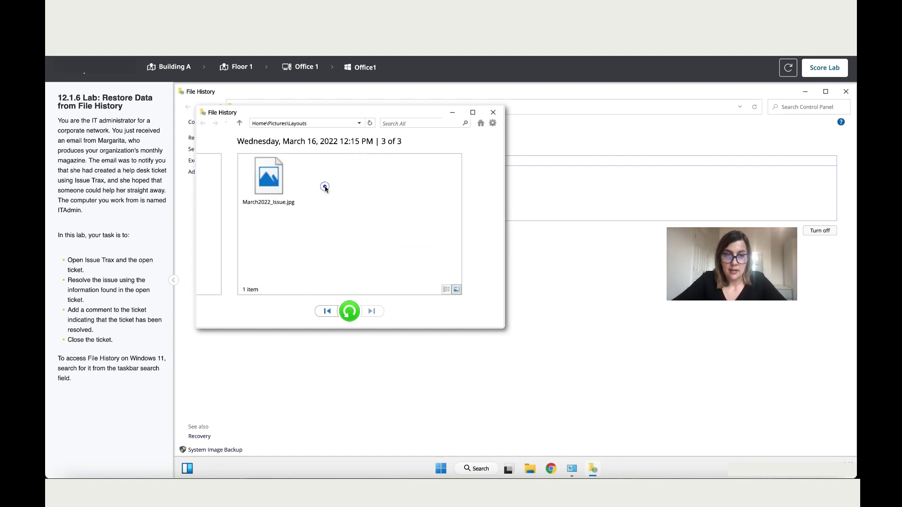
click(277, 197)
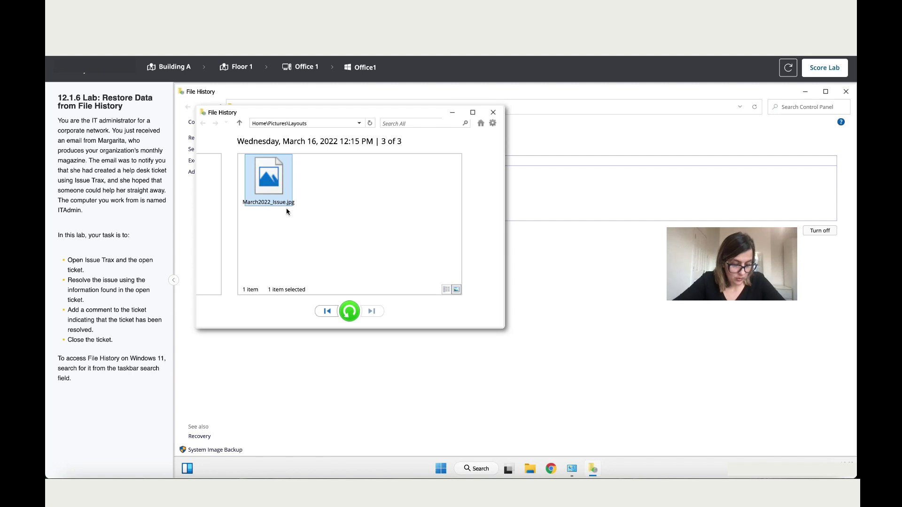
click(327, 311)
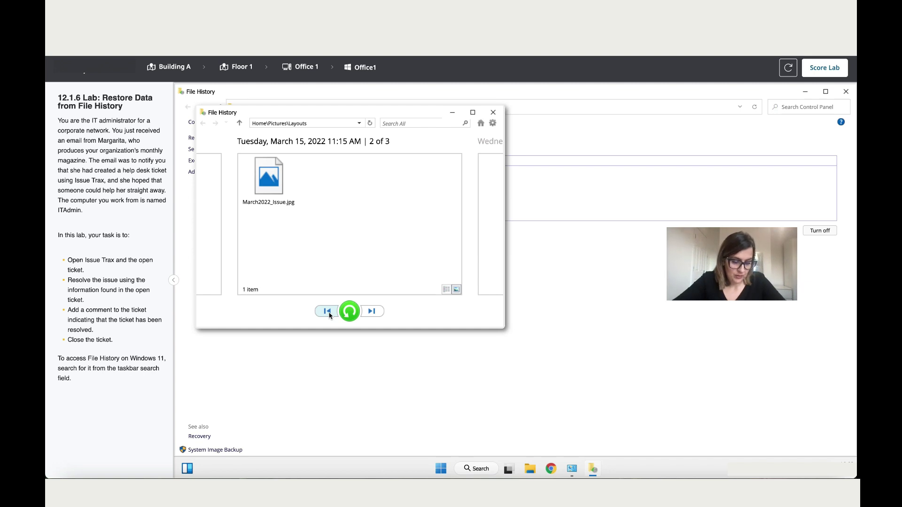
click(281, 173)
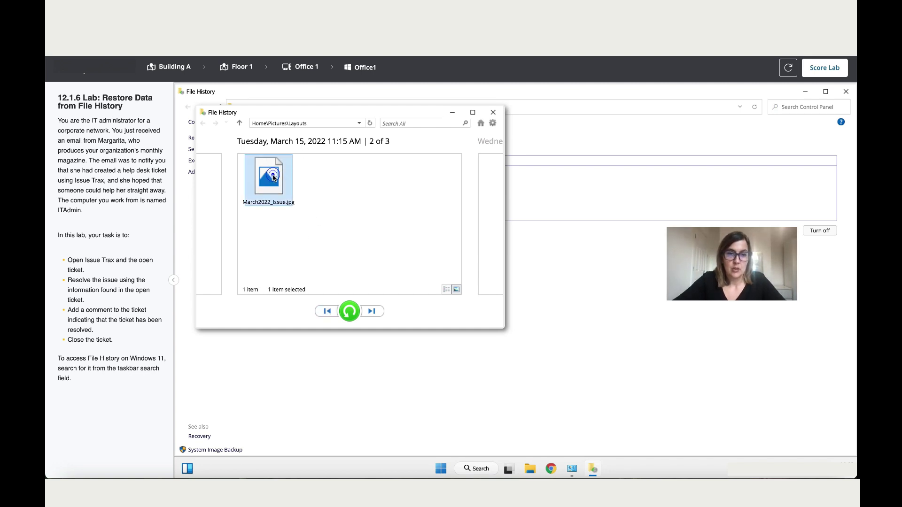
click(349, 311)
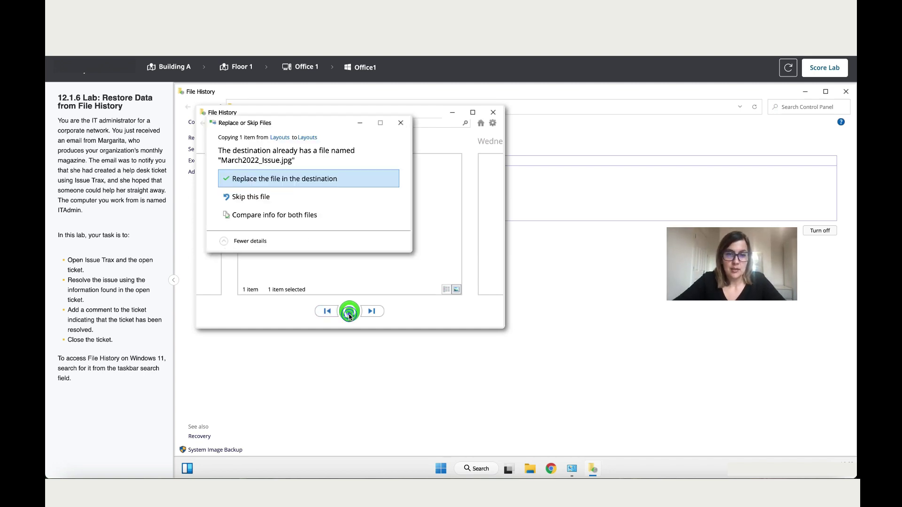
click(341, 180)
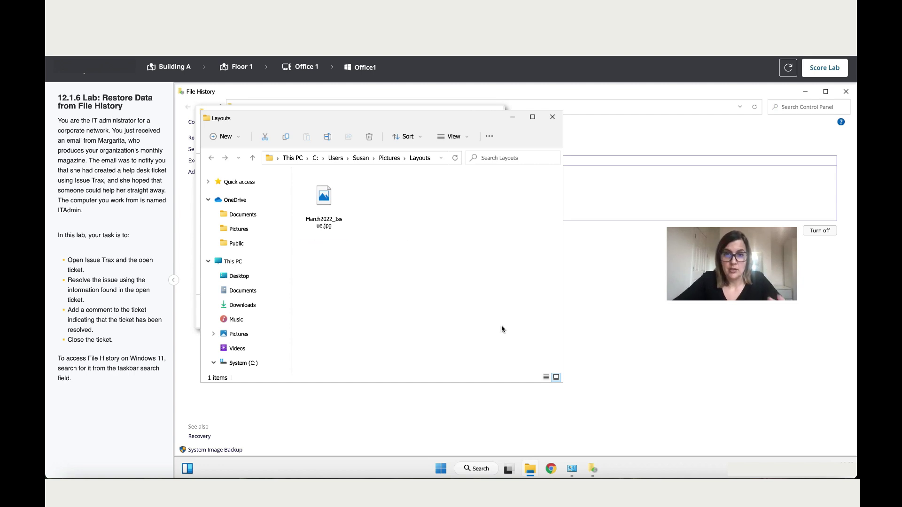
click(643, 334)
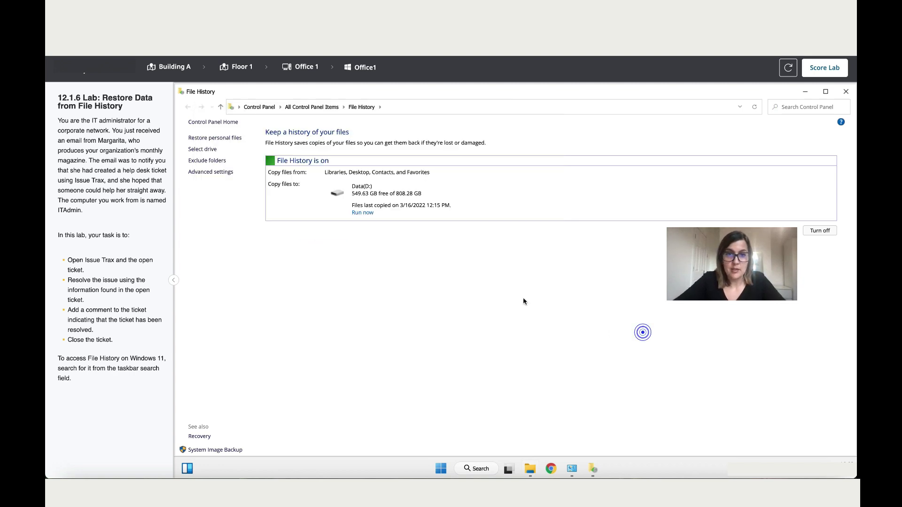
Browse the File History backups to the Pictures\Images folder.
click(238, 142)
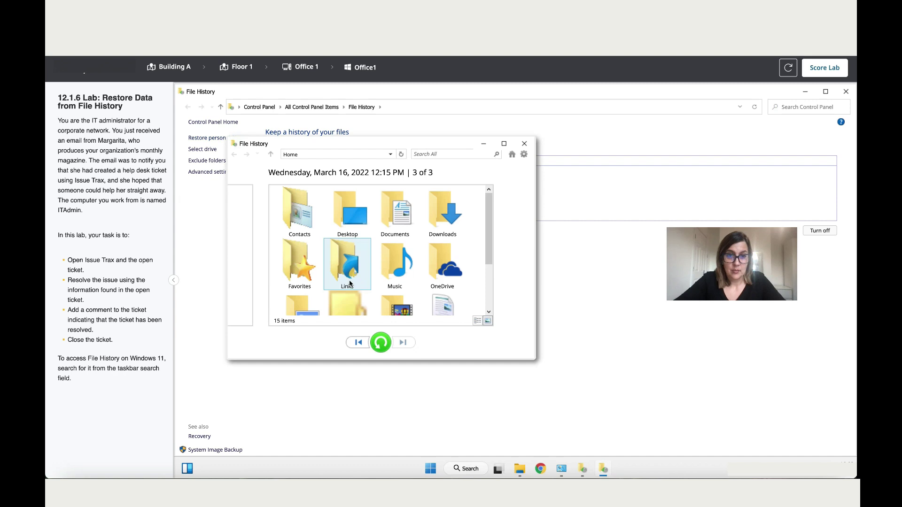
scroll(350, 283, down, 2)
double_click(301, 237)
double_click(303, 223)
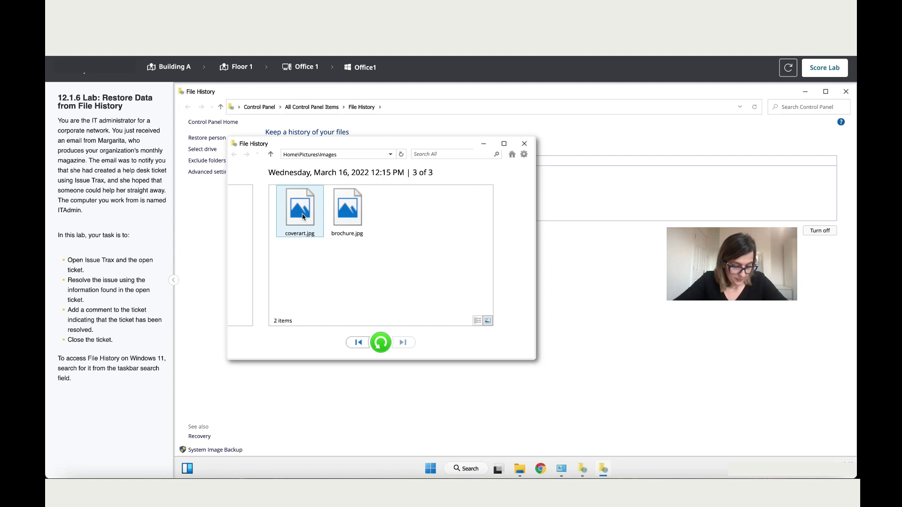
Restore coverart.jpg from the March 14, 2022 10:15 AM backup, replacing it, then return to Floor 1.
click(302, 216)
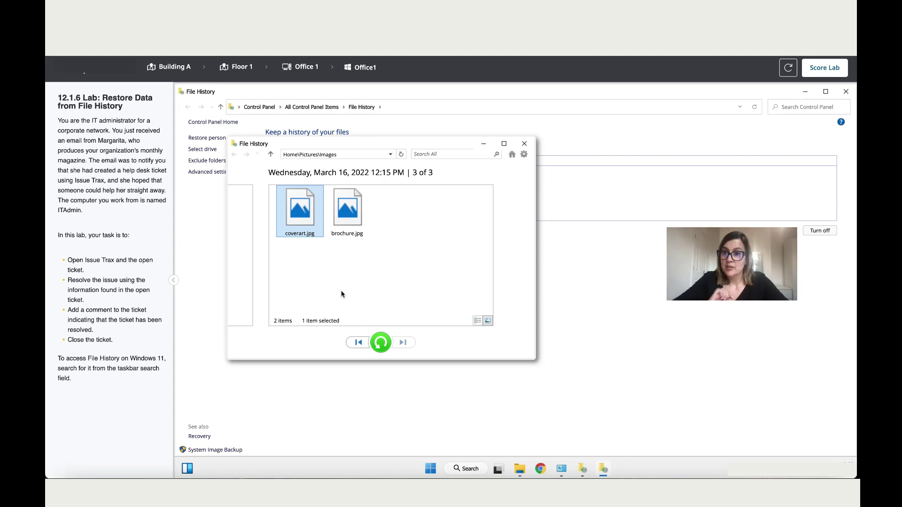
click(354, 347)
click(354, 347)
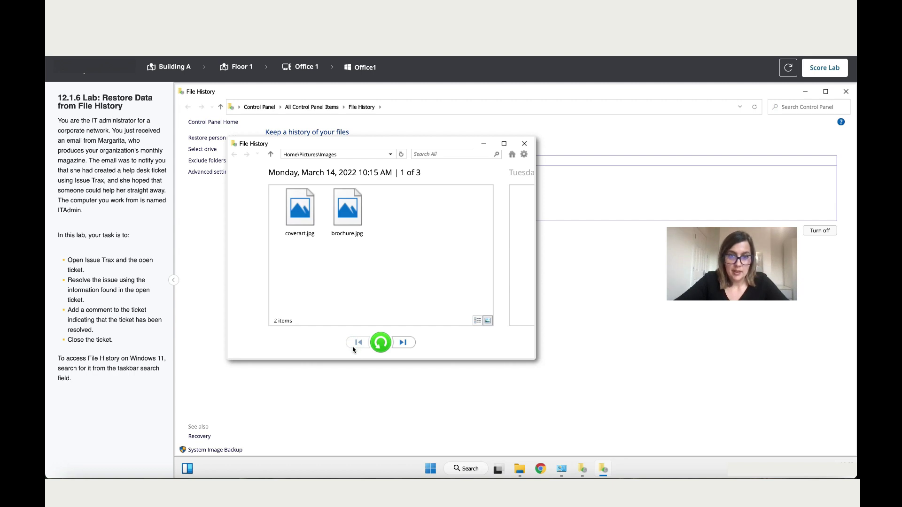
click(348, 209)
click(299, 209)
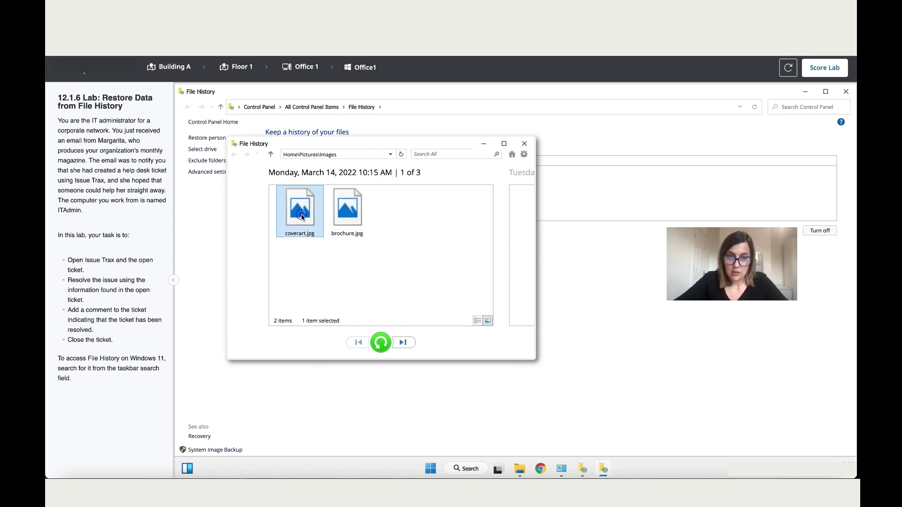
click(382, 343)
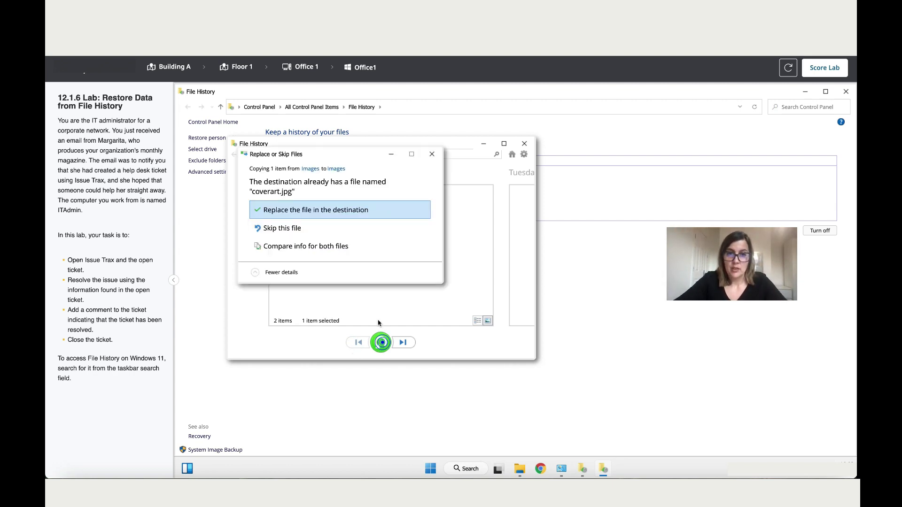
click(353, 211)
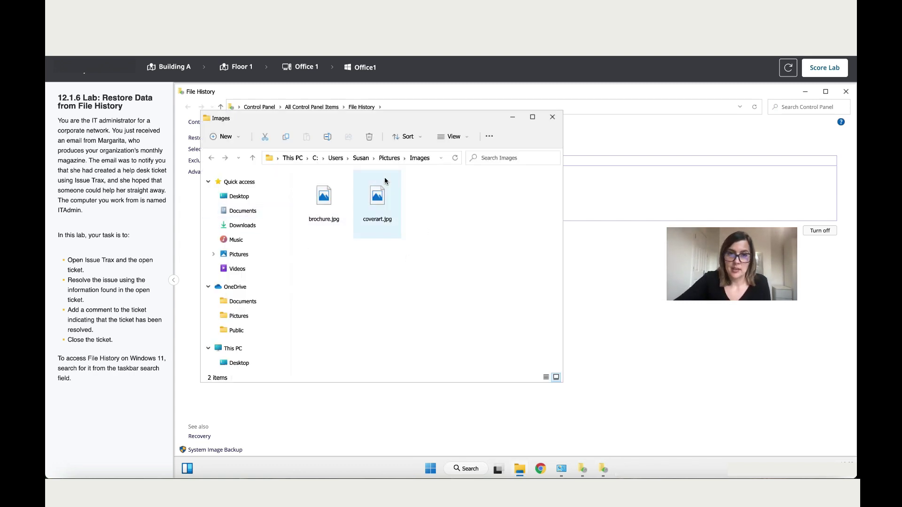
click(243, 66)
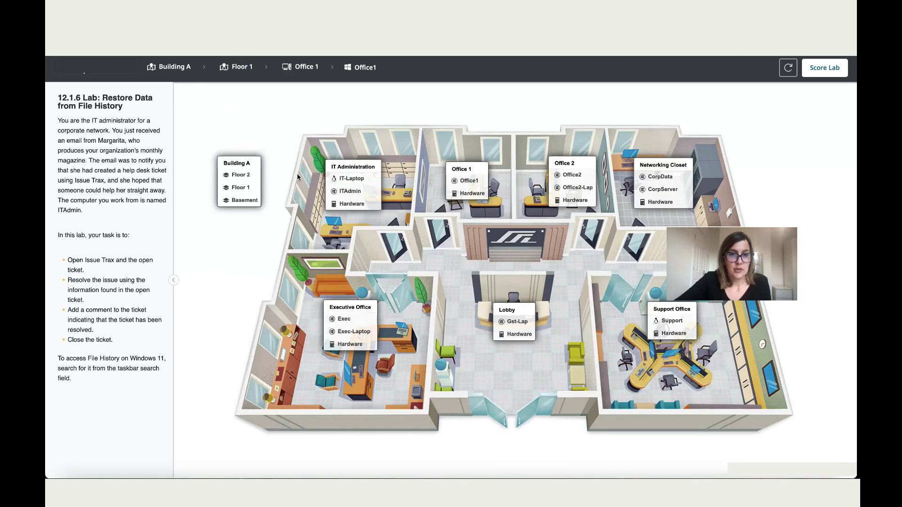
On the ITAdmin computer, write 'Hi again, the issue has been sorted.' on ticket 21.
click(357, 208)
click(479, 319)
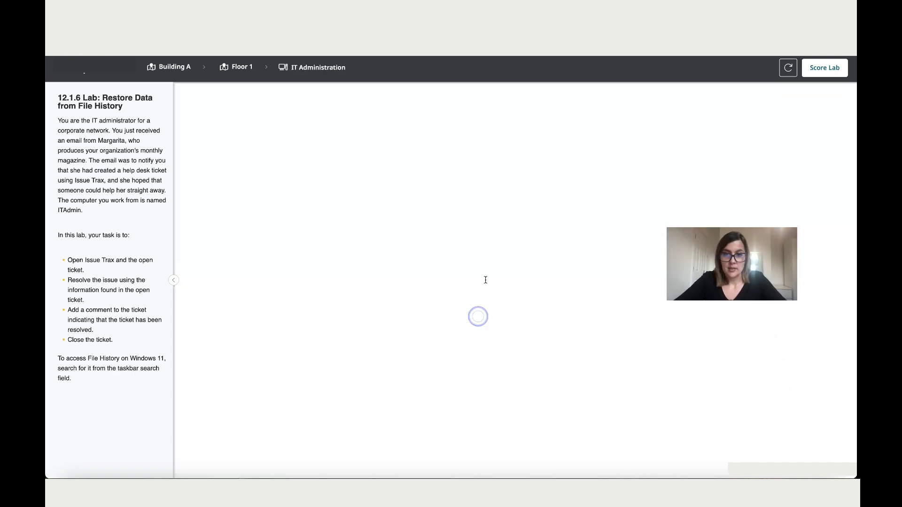
click(407, 345)
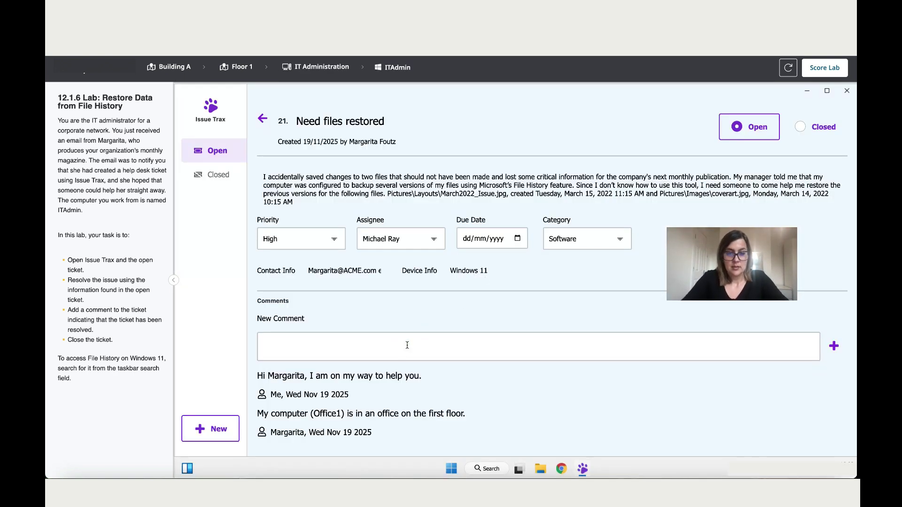
text(Hi agai)
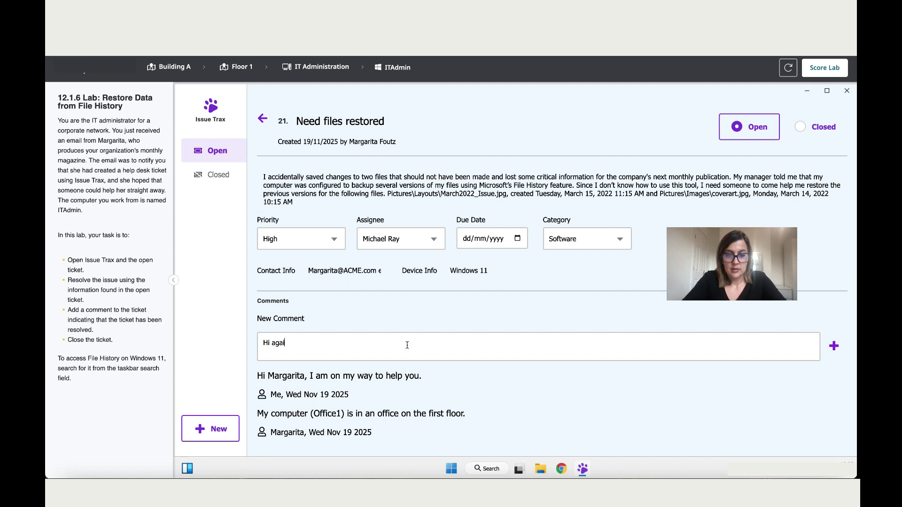
text(n, the isu)
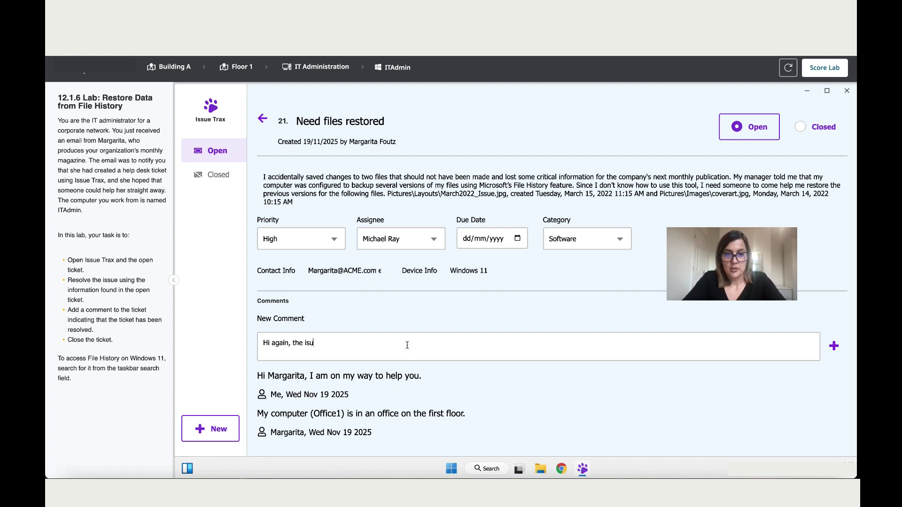
text(has)
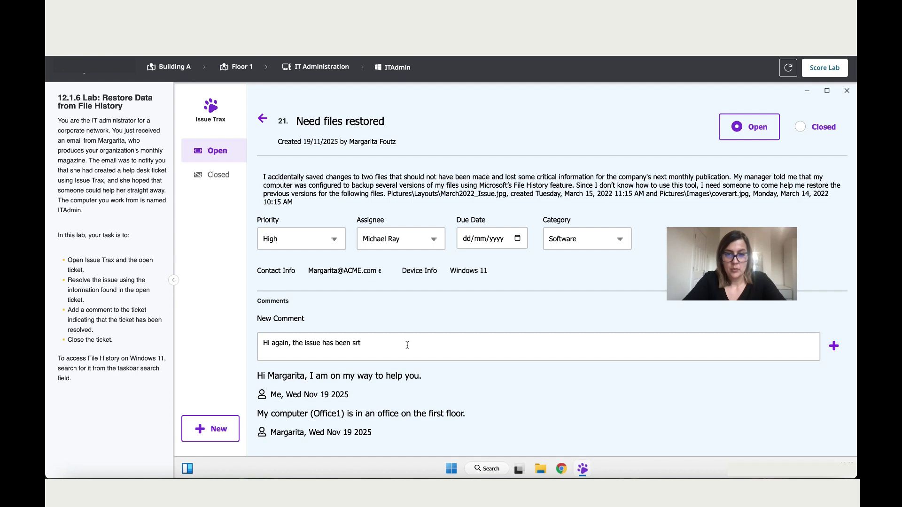
text( been sorted.)
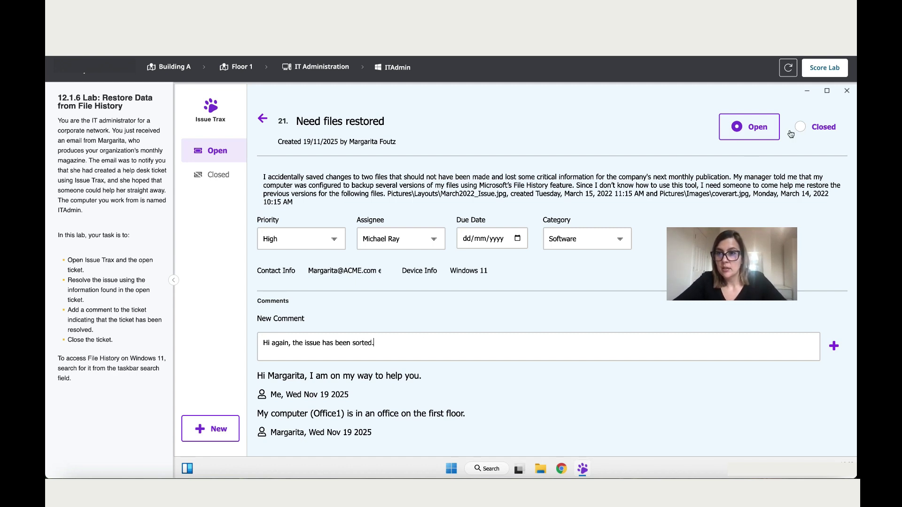
Set ticket 21 to Closed, post the comment, and score the lab at 100%.
click(794, 130)
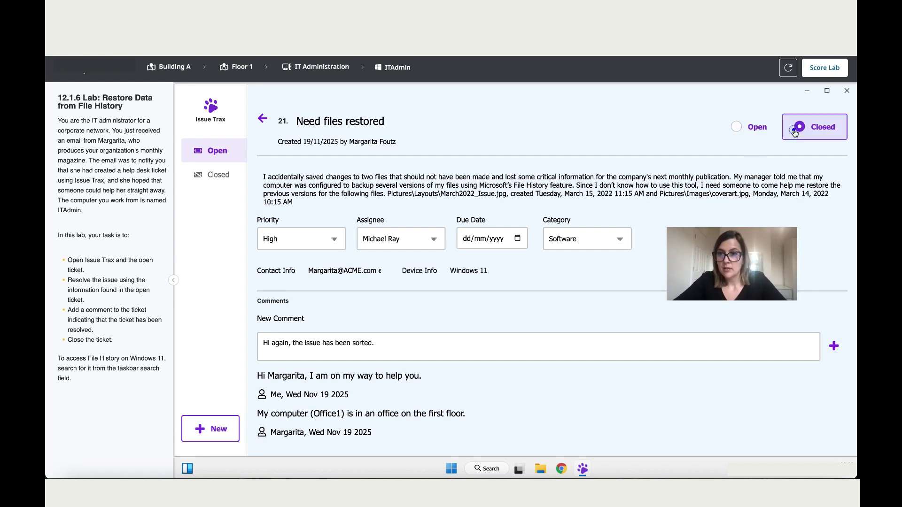
click(834, 346)
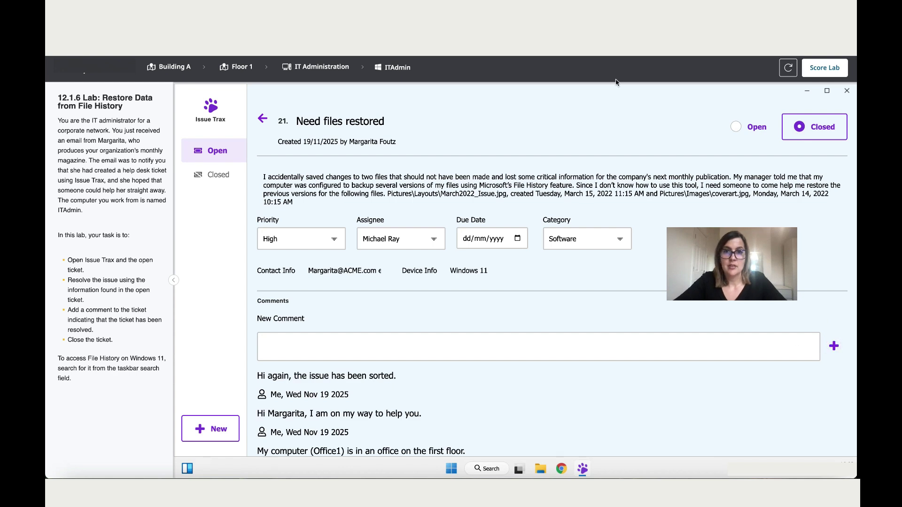
click(823, 68)
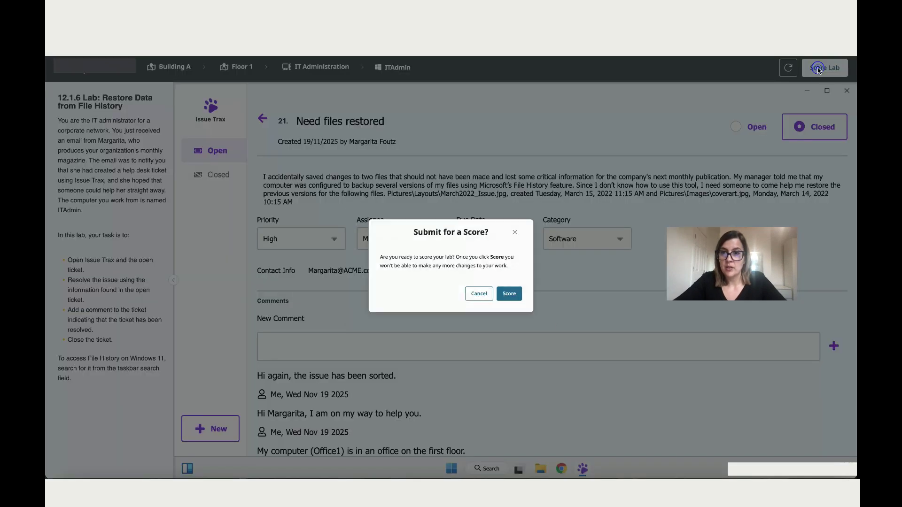
click(538, 301)
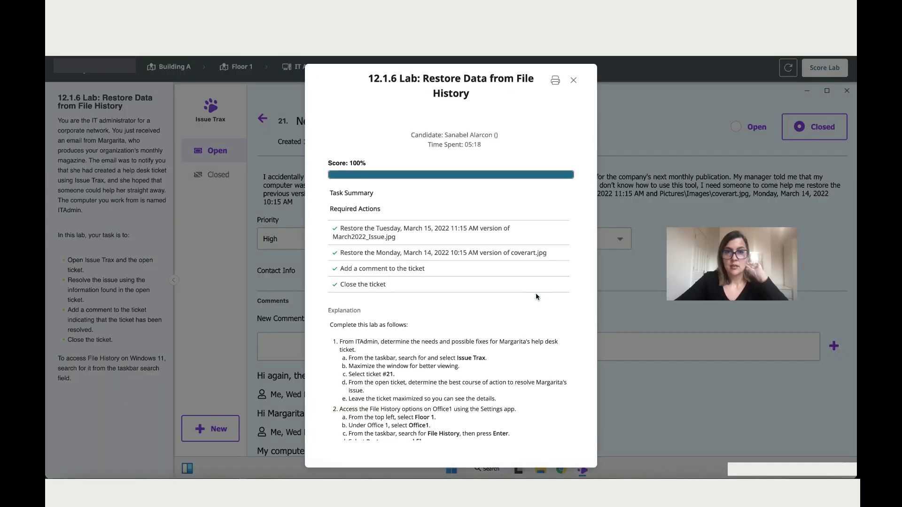